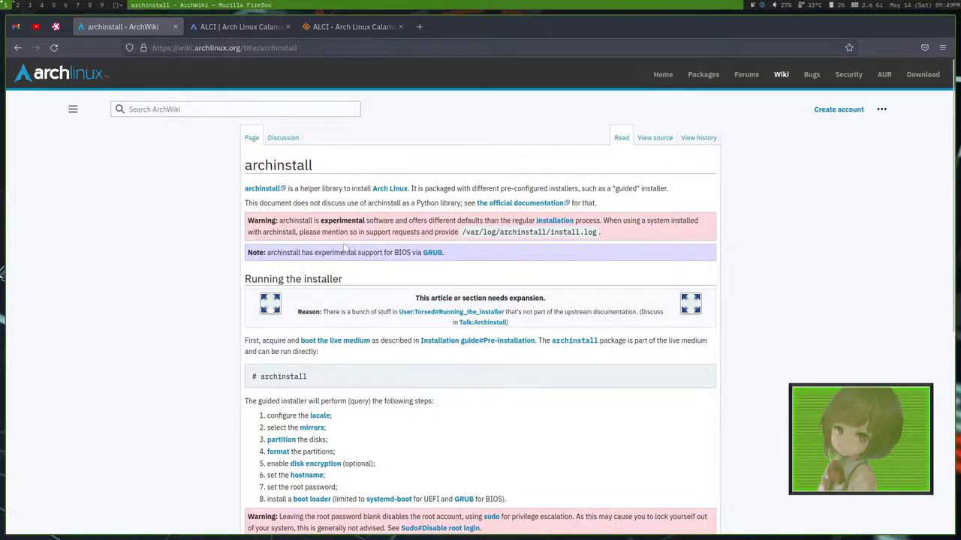
Switch from the archinstall ArchWiki page to the ALCI Arch Linux Calamares Installer tab.
click(240, 27)
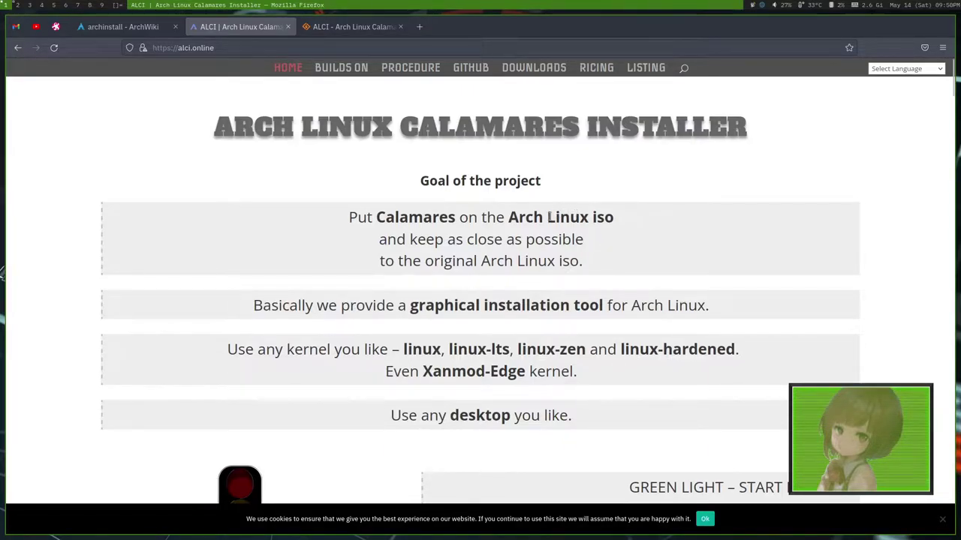
Browse the ISO list on the ALCI Downloads page, then view ALCI on SourceForge.
scroll(503, 233, down, 5)
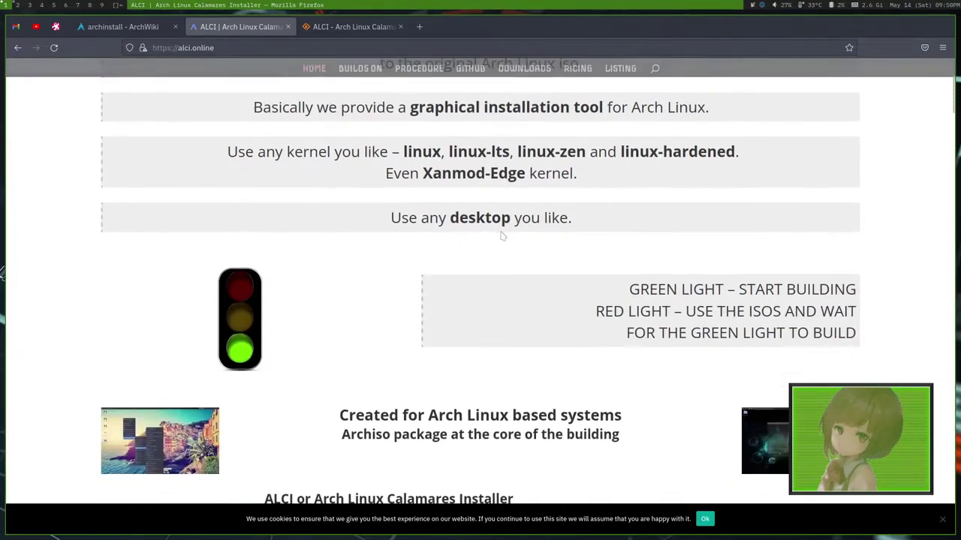
scroll(502, 235, up, 5)
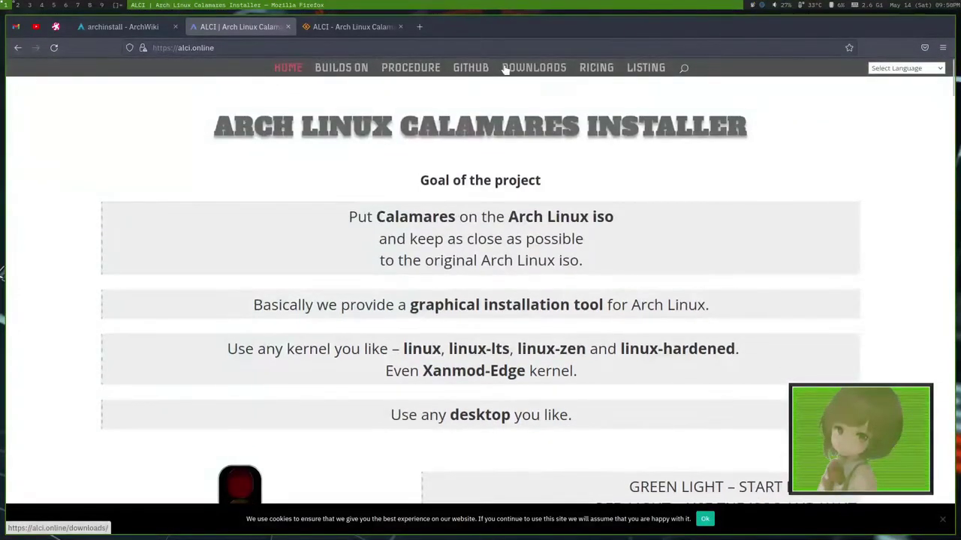
click(505, 69)
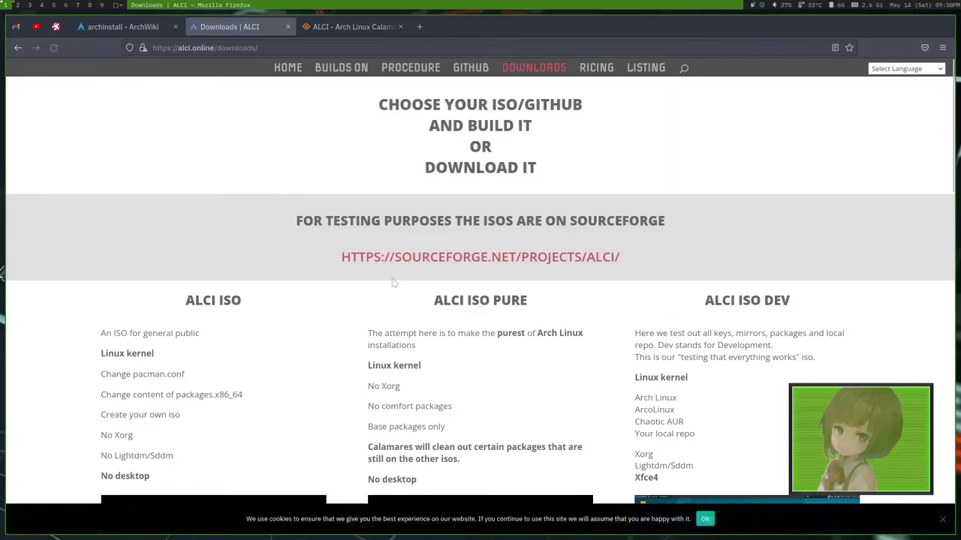
scroll(508, 299, down, 3)
scroll(508, 300, down, 7)
scroll(450, 278, down, 5)
scroll(397, 258, up, 5)
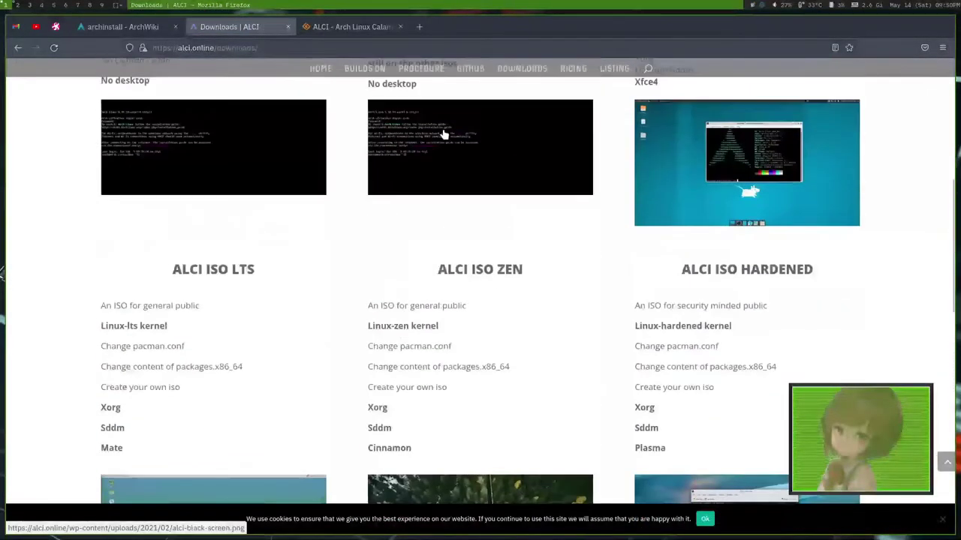
click(338, 26)
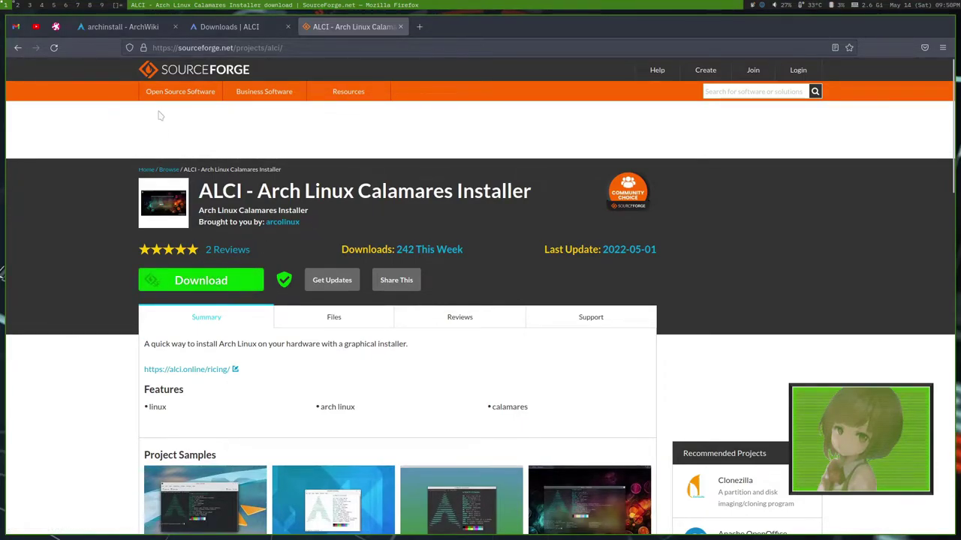
Start the Arch VM from the Arch Linux ISO and boot the default install medium.
drag(165, 201, 179, 191)
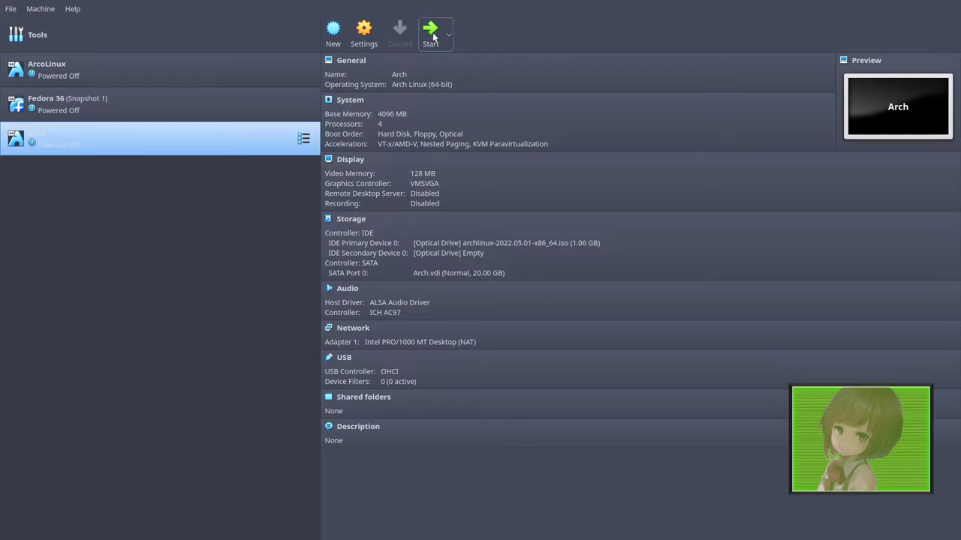
click(430, 30)
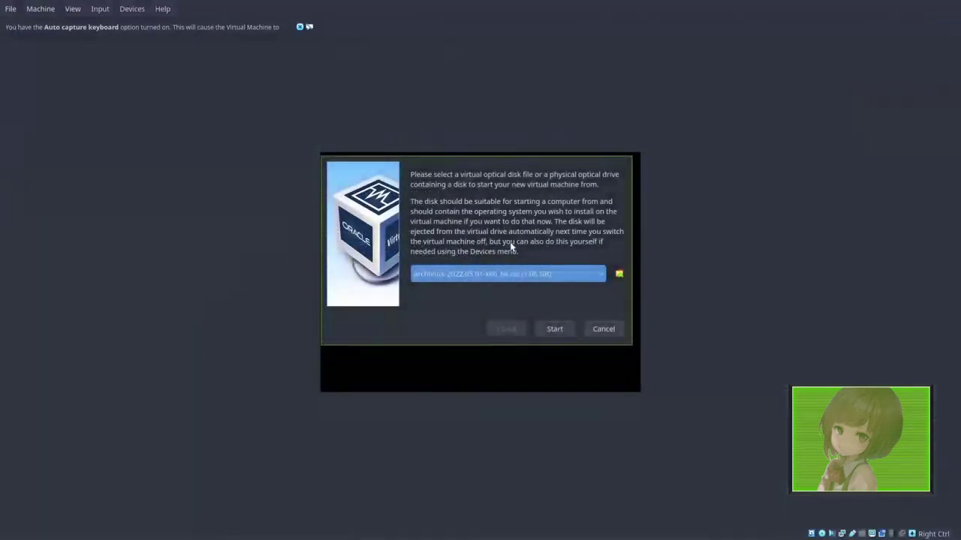
click(555, 329)
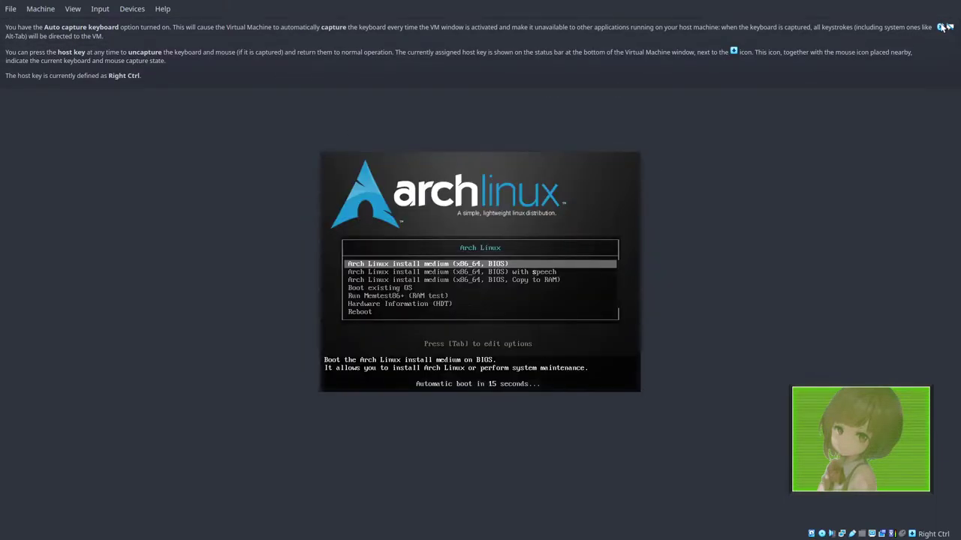
click(940, 27)
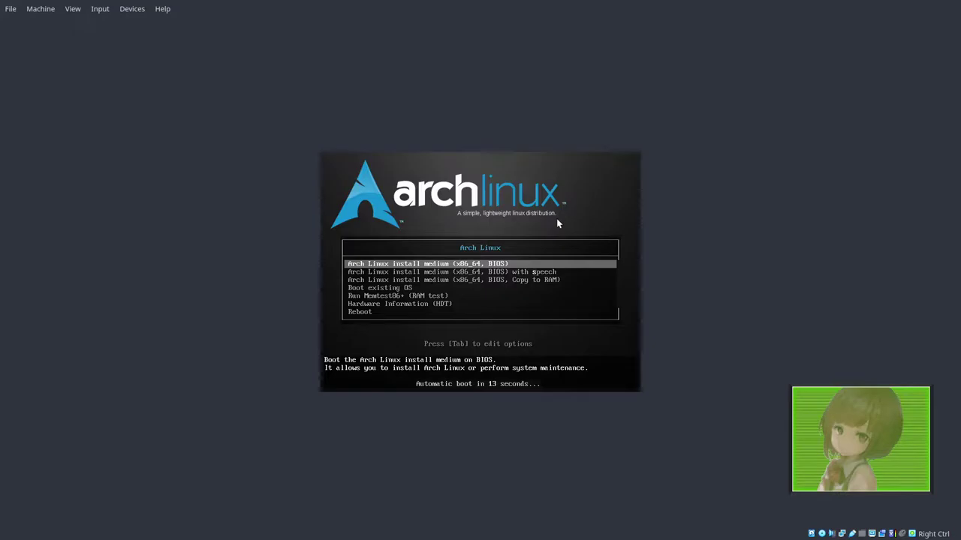
key(Return)
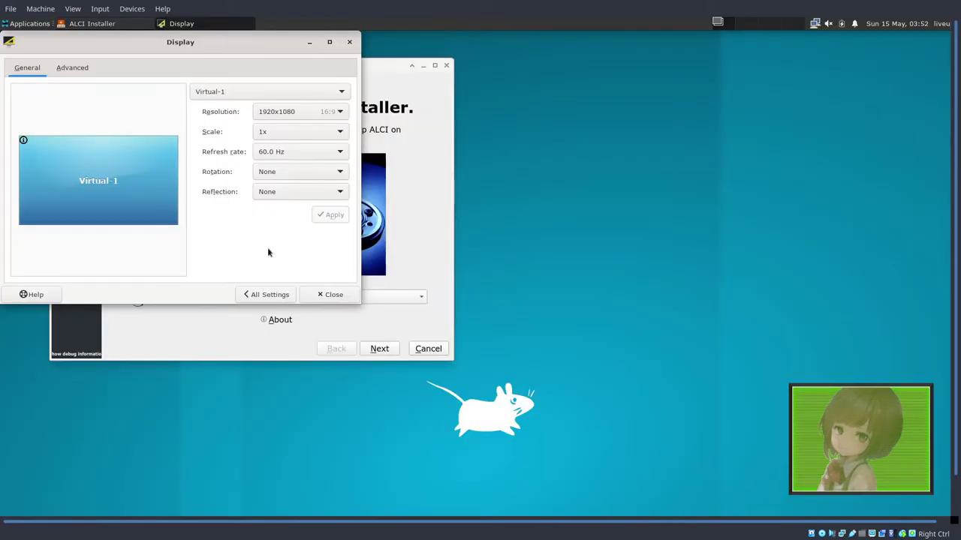
Accept the default language, Denver timezone and US keyboard layout in the installer.
click(327, 294)
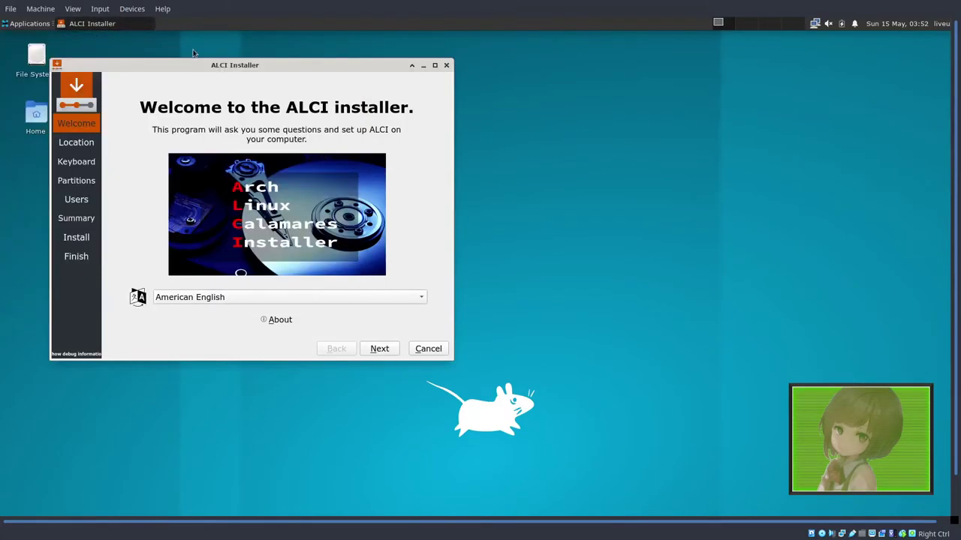
drag(211, 66, 347, 122)
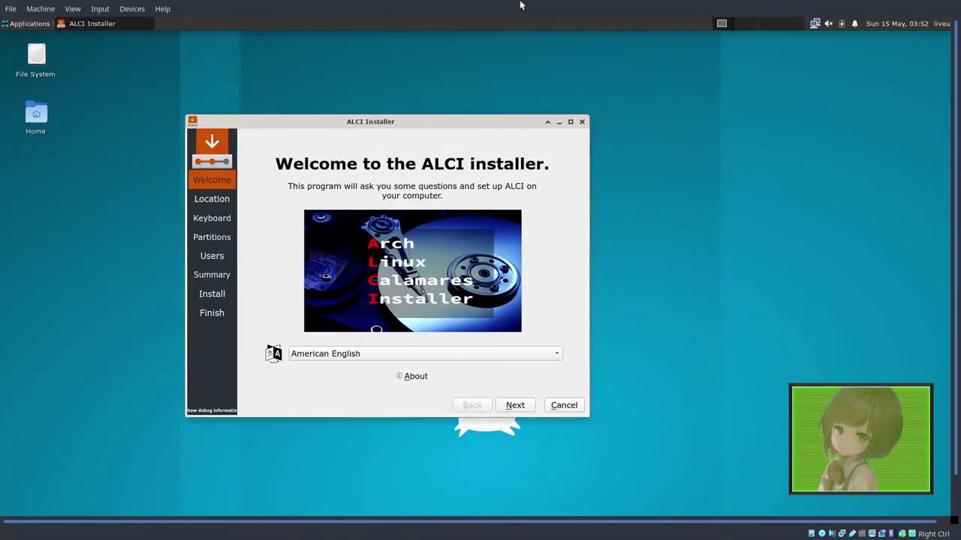
click(531, 407)
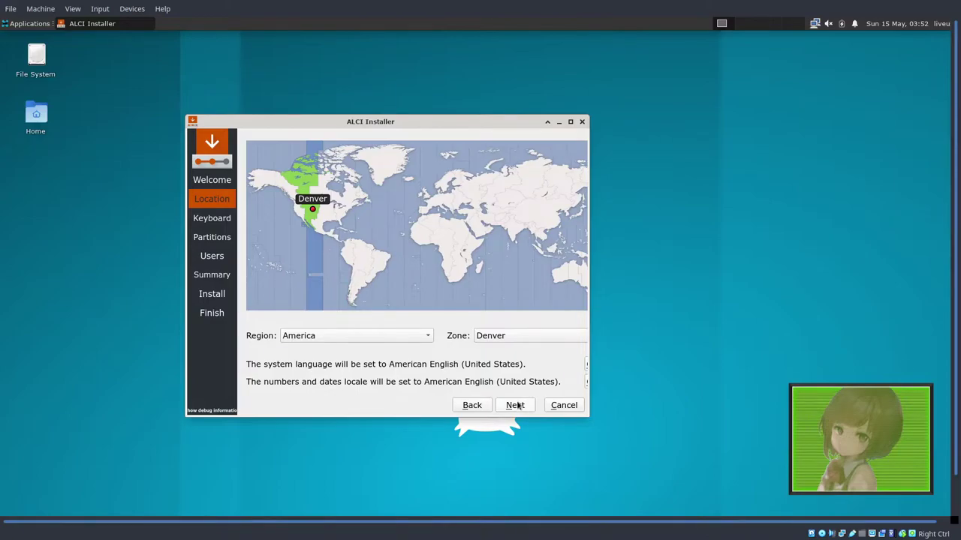
click(518, 405)
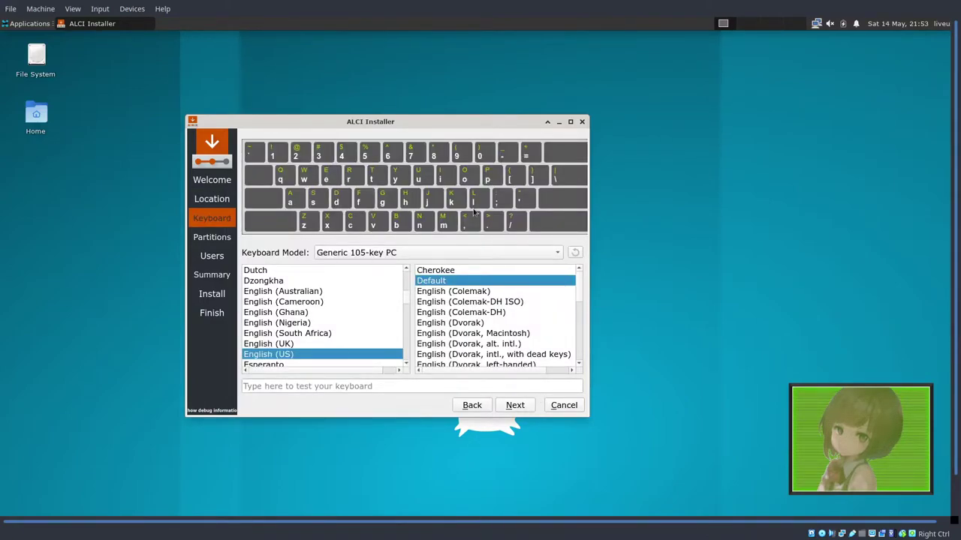
click(525, 409)
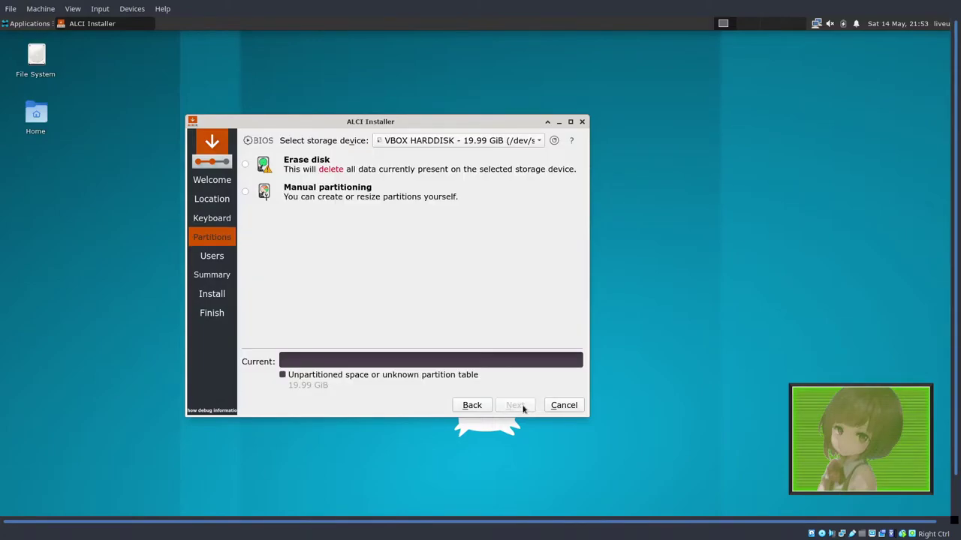
Choose Erase disk partitioning with Swap to file.
click(270, 165)
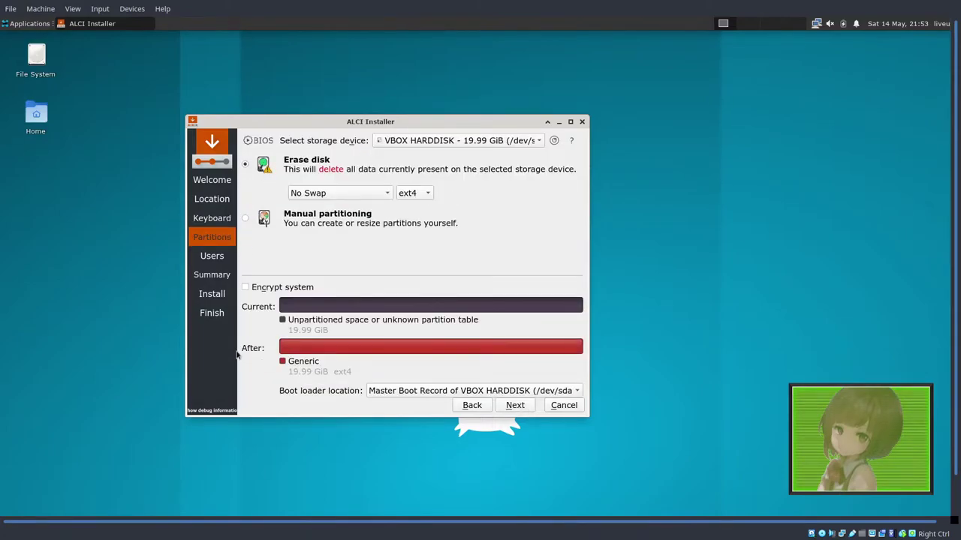
click(361, 197)
click(341, 238)
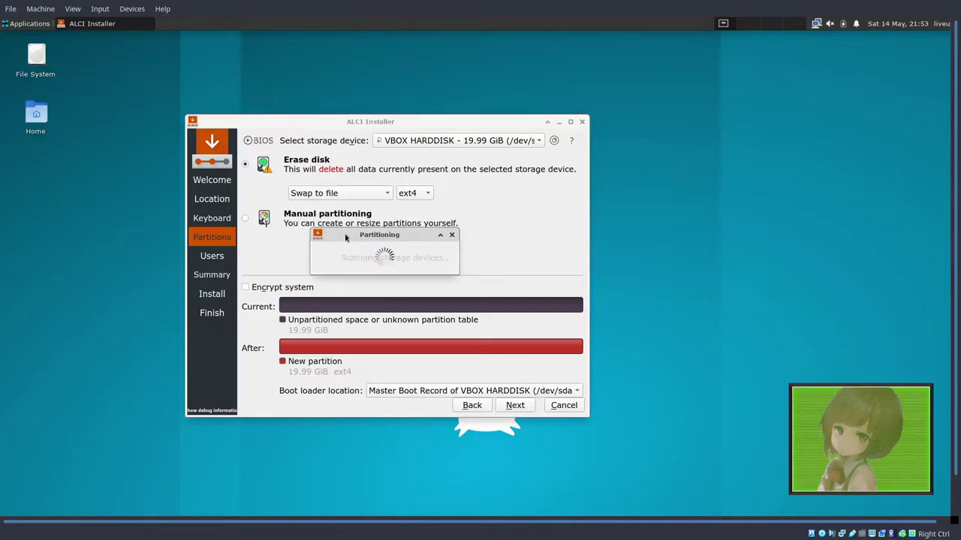
Enter user name minux and change the computer name to minux-archvm.
click(515, 405)
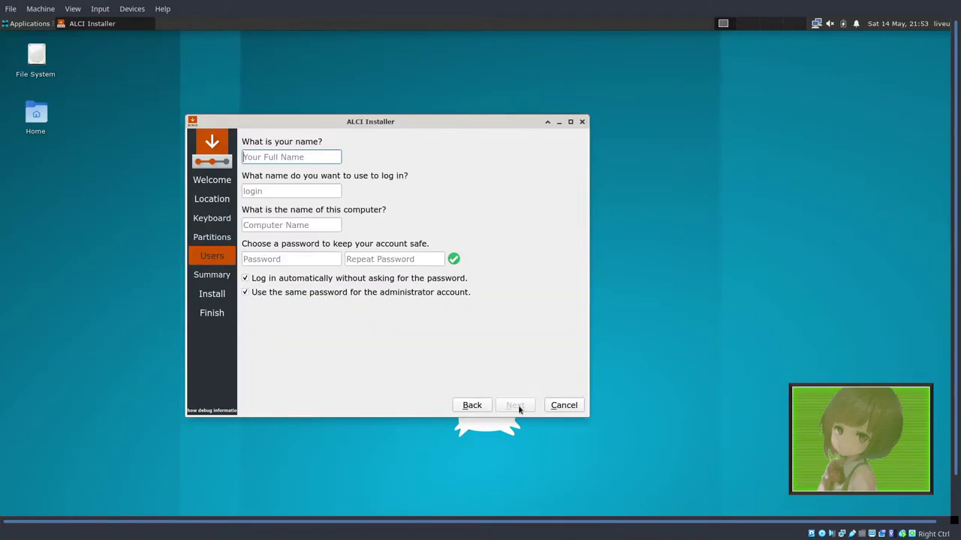
text(minux)
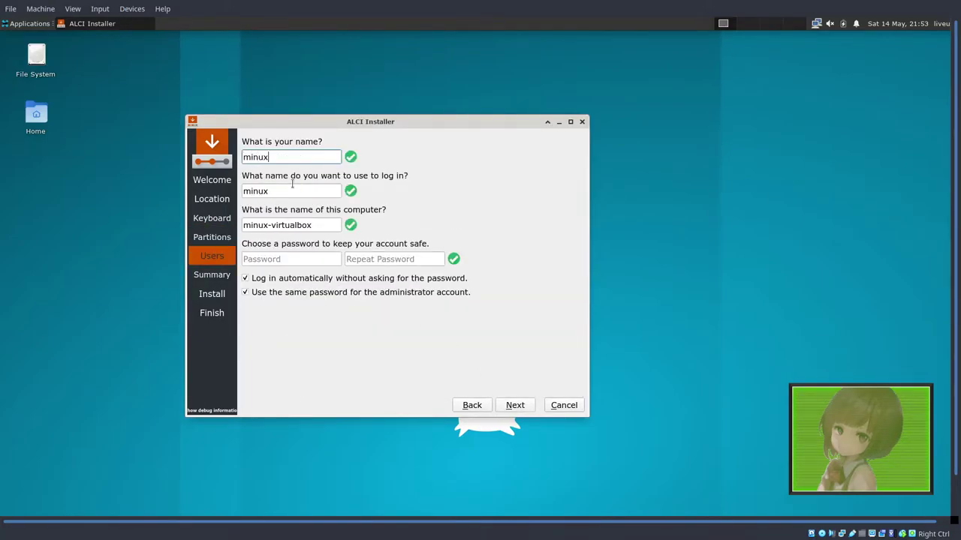
key(Tab)
key(Tab)
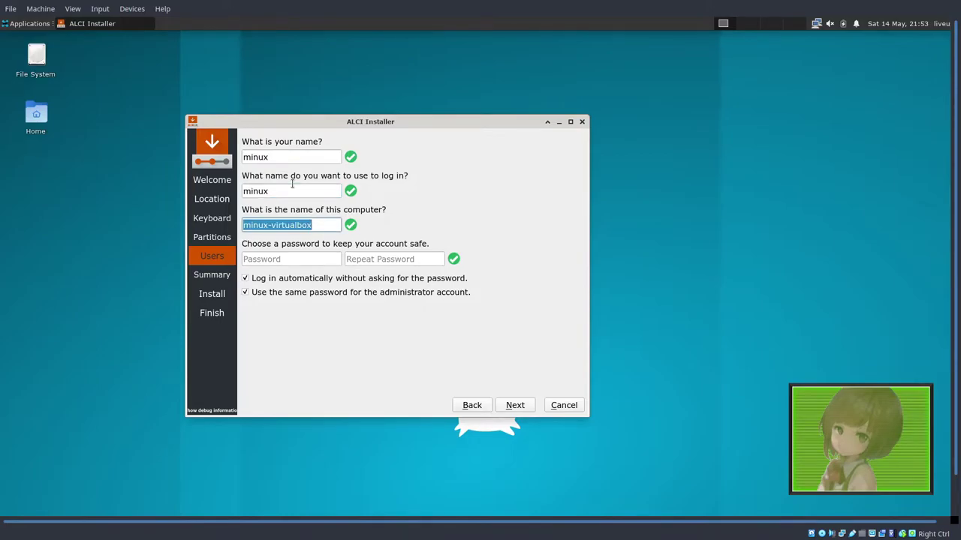
key(End)
key(BackSpace)
key(BackSpace)
key(BackSpace)
key(BackSpace)
key(BackSpace)
key(BackSpace)
key(BackSpace)
key(BackSpace)
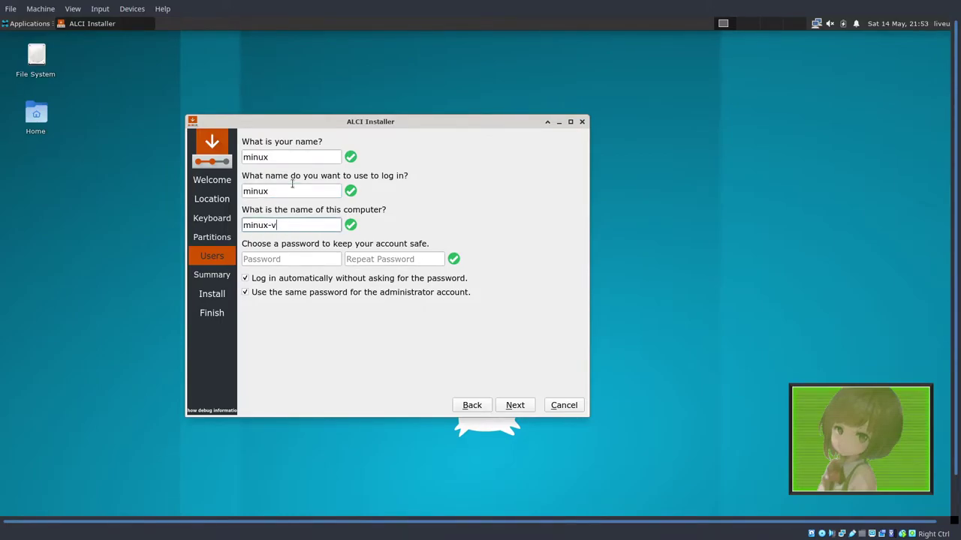
key(BackSpace)
text(r)
key(BackSpace)
text(a)
text(rchvm)
key(Tab)
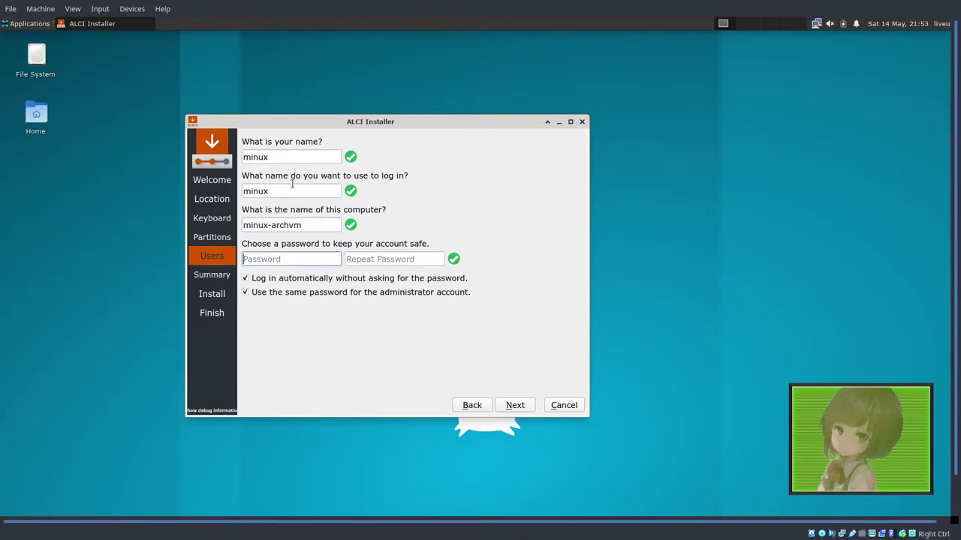
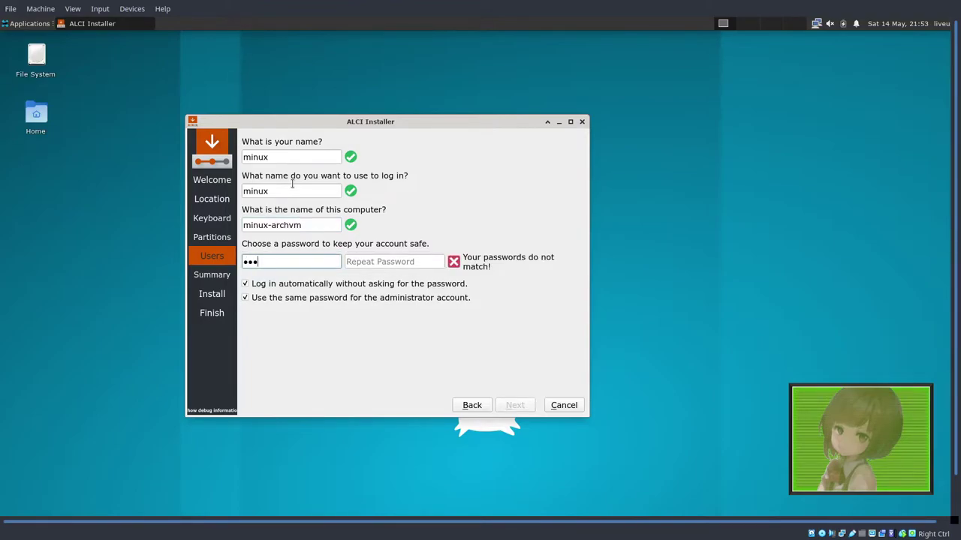
key(Tab)
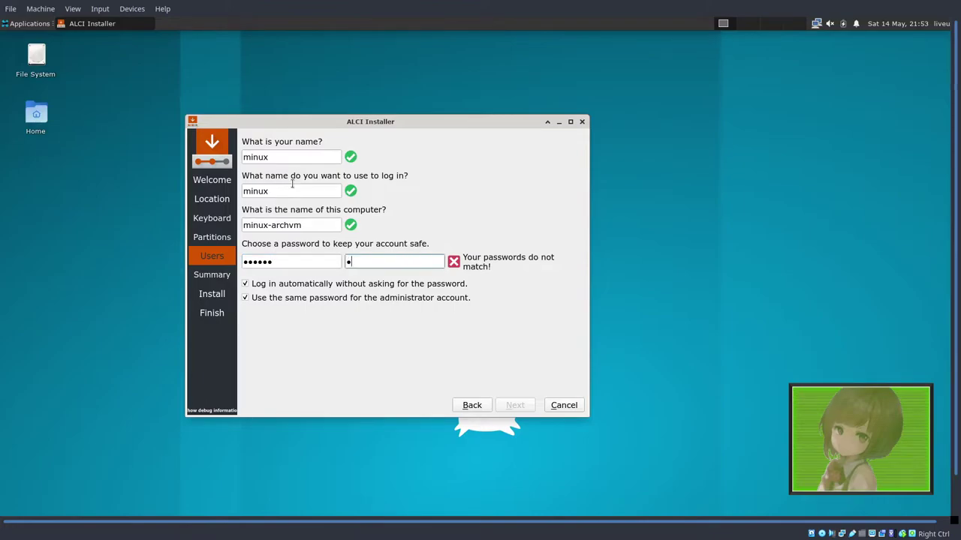
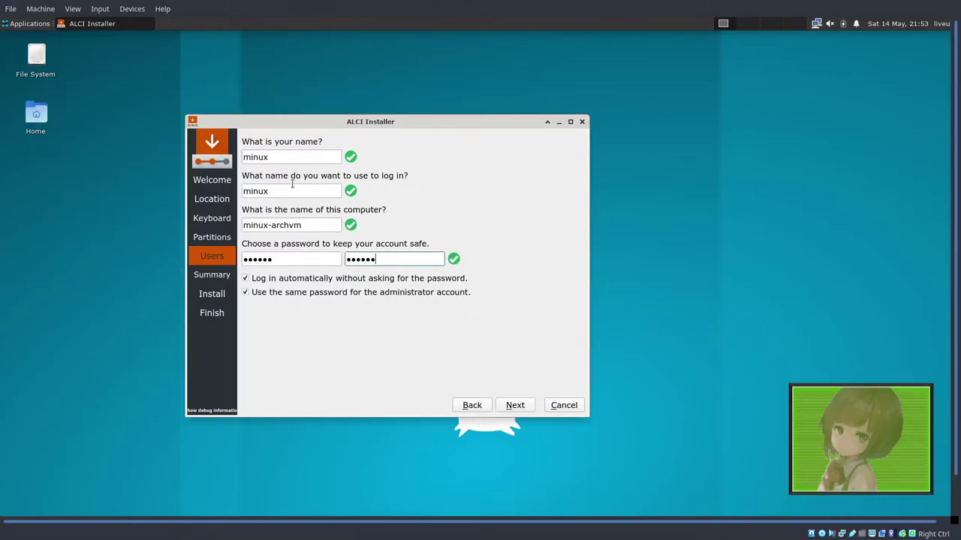
key(Tab)
key(Tab)
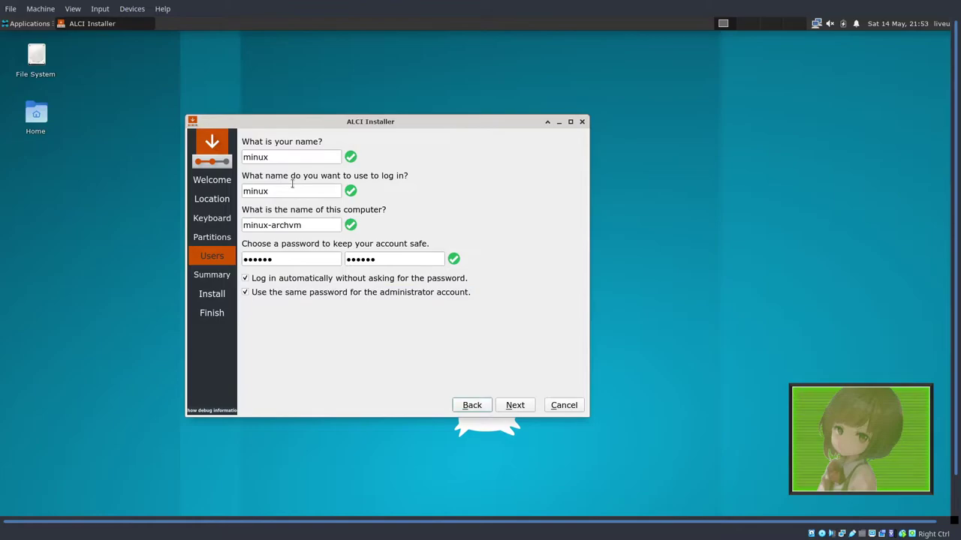
key(Tab)
Confirm the summary and install ALCI onto /dev/sda until the All done screen.
click(522, 407)
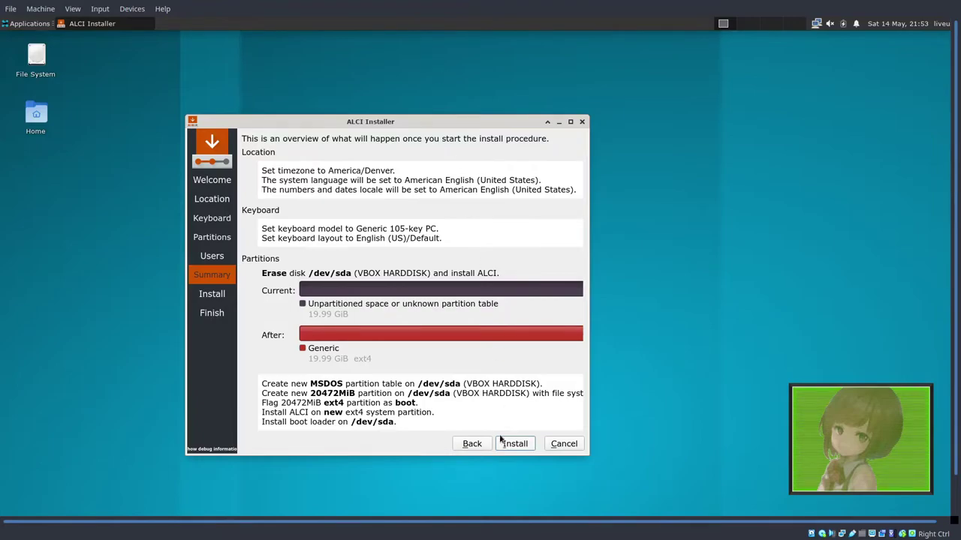
click(500, 441)
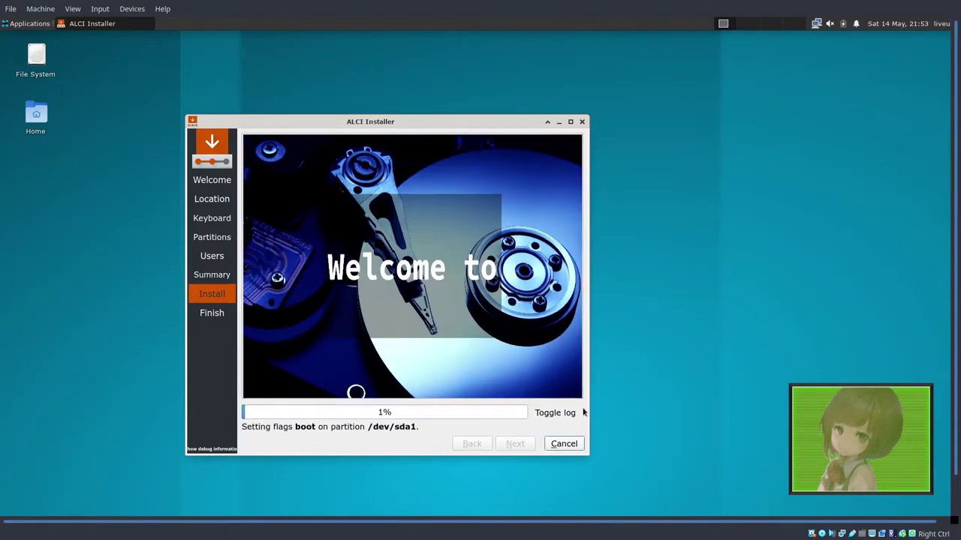
mouse_move(589, 437)
mouse_down()
mouse_move(651, 410)
mouse_move(869, 367)
mouse_move(702, 371)
mouse_up()
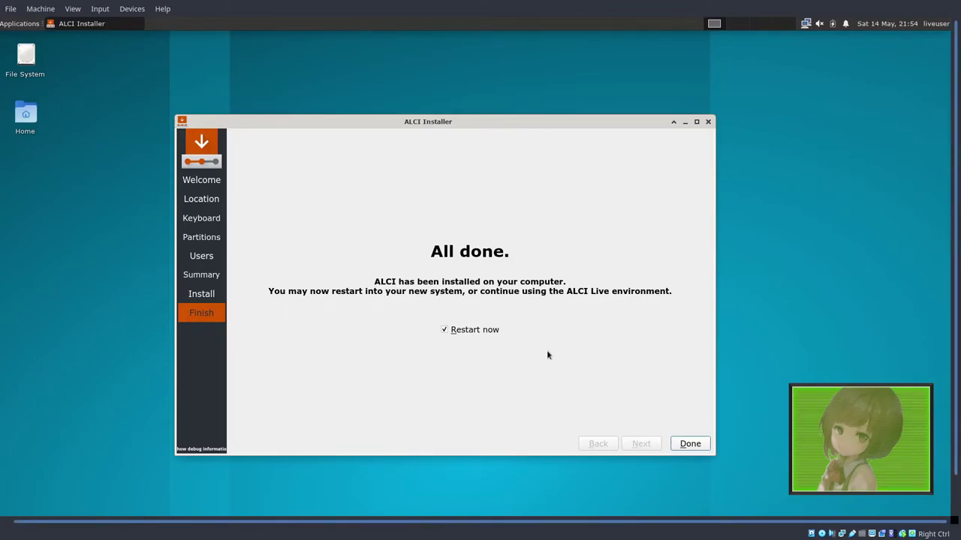
Restart the VM and boot the installed Arch Linux entry from GRUB.
click(690, 444)
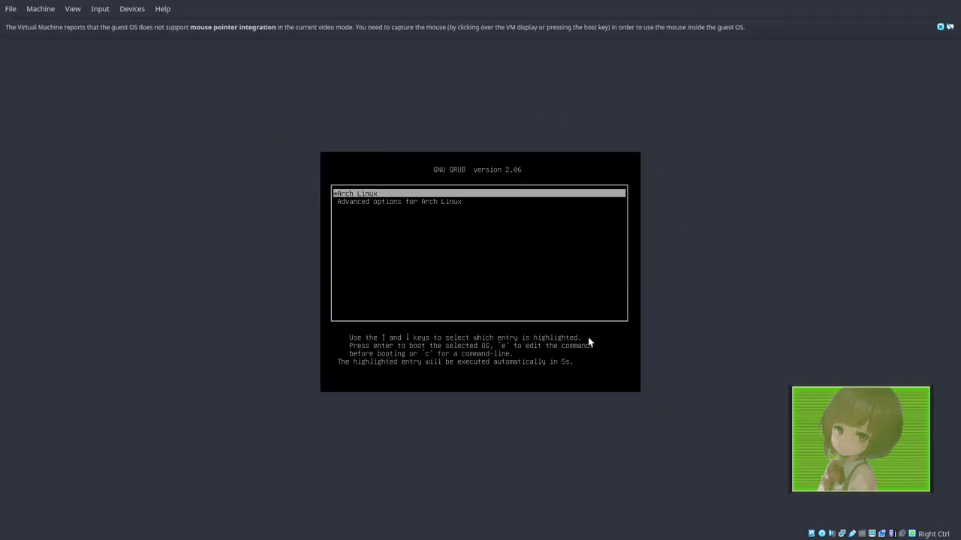
key(Return)
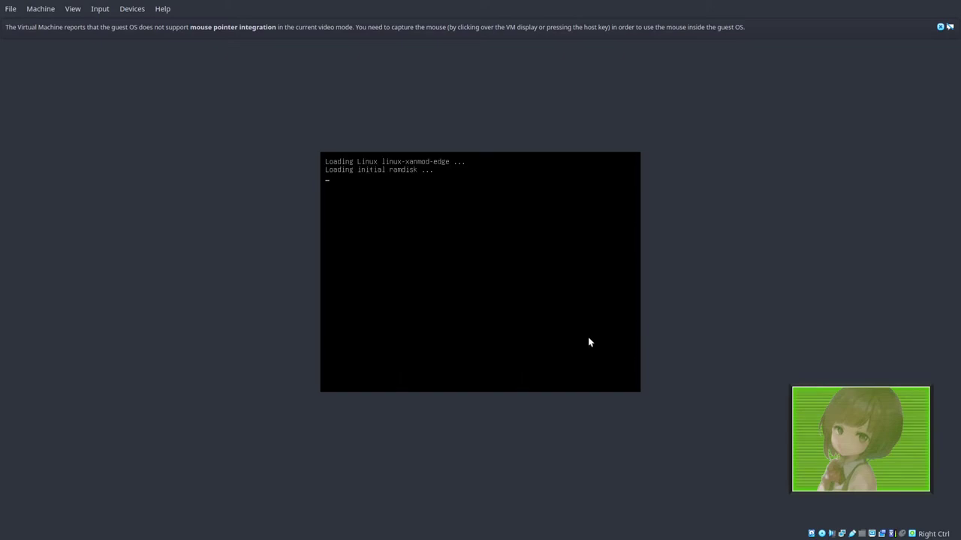
click(941, 27)
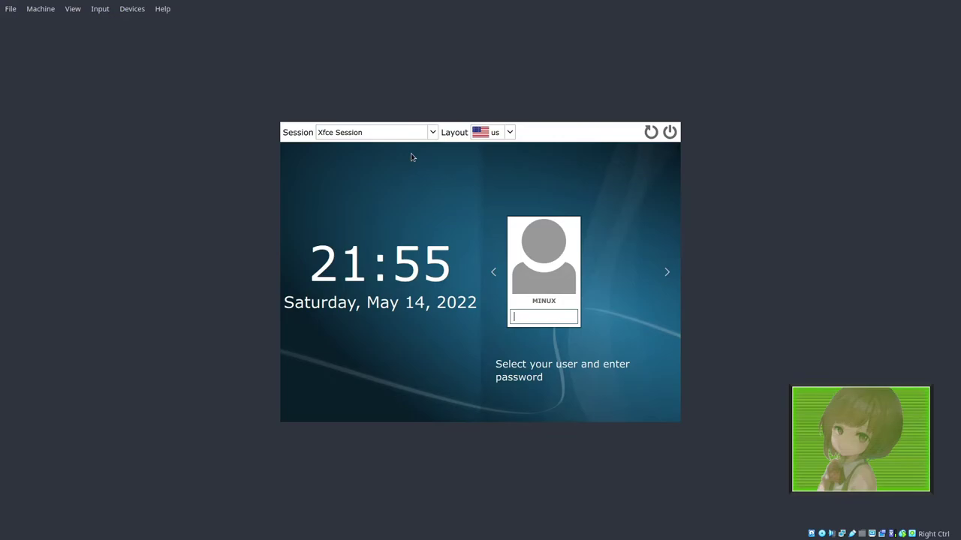
click(432, 132)
click(375, 147)
key(Return)
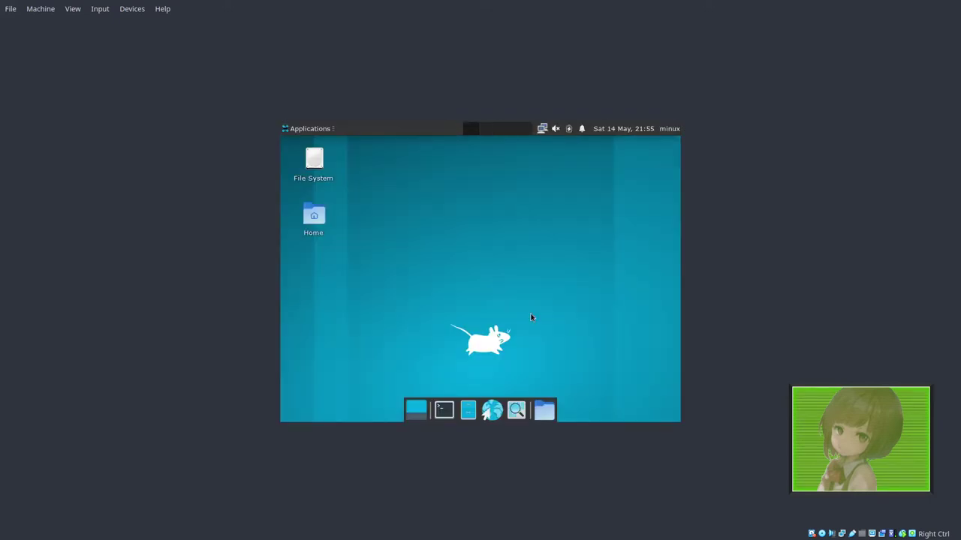
Open a terminal, restore it from maximized, and center it on the desktop.
click(444, 410)
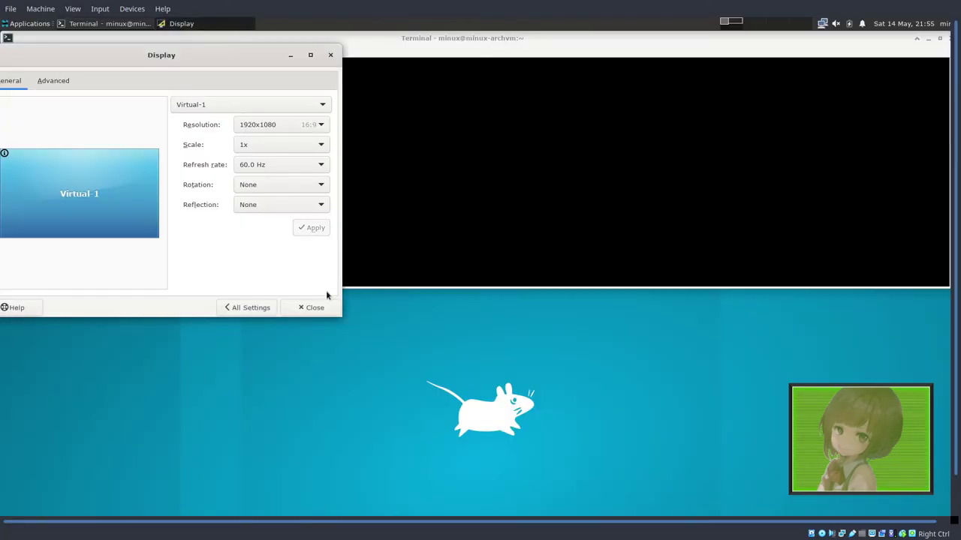
click(314, 308)
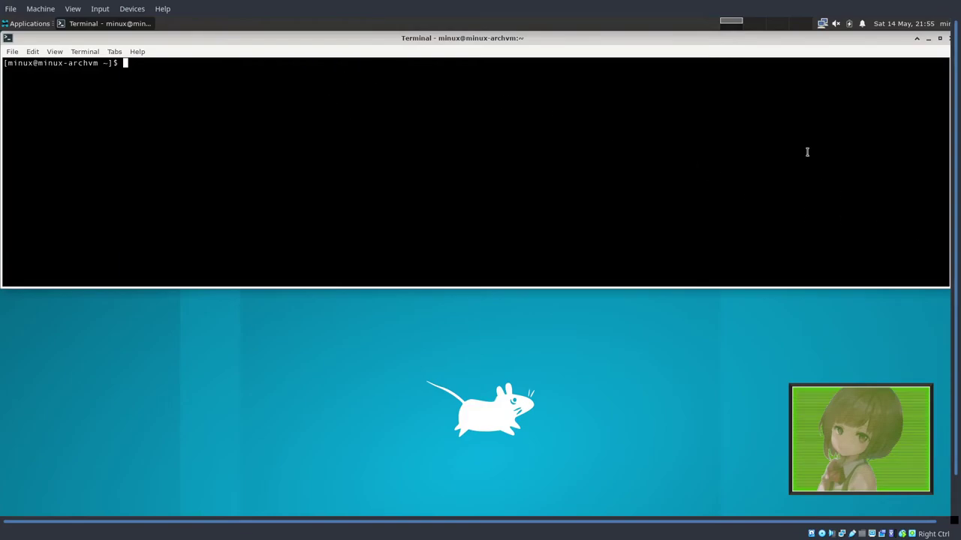
double_click(767, 43)
drag(719, 128, 560, 132)
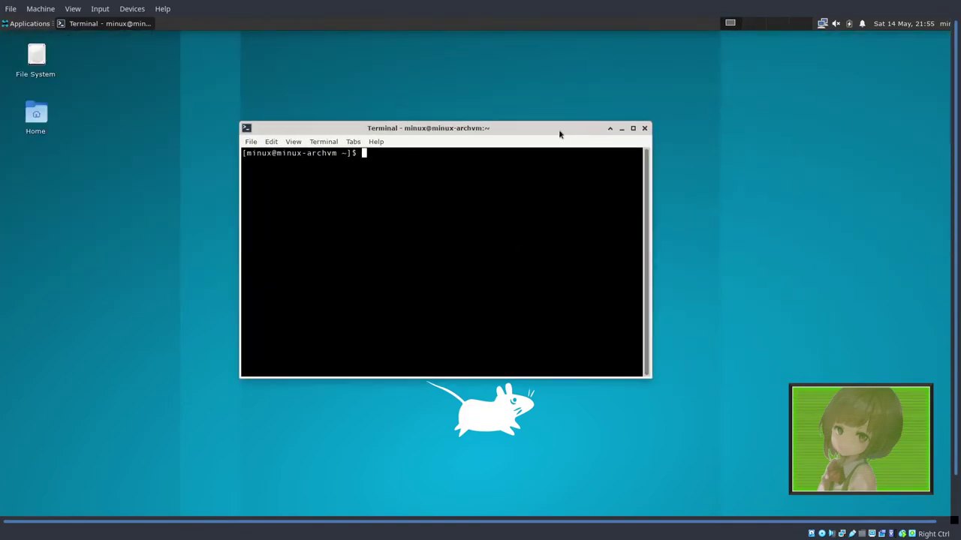
Run neofetch and enlarge the terminal to show the full system summary.
text(neo)
text(fetch)
key(Return)
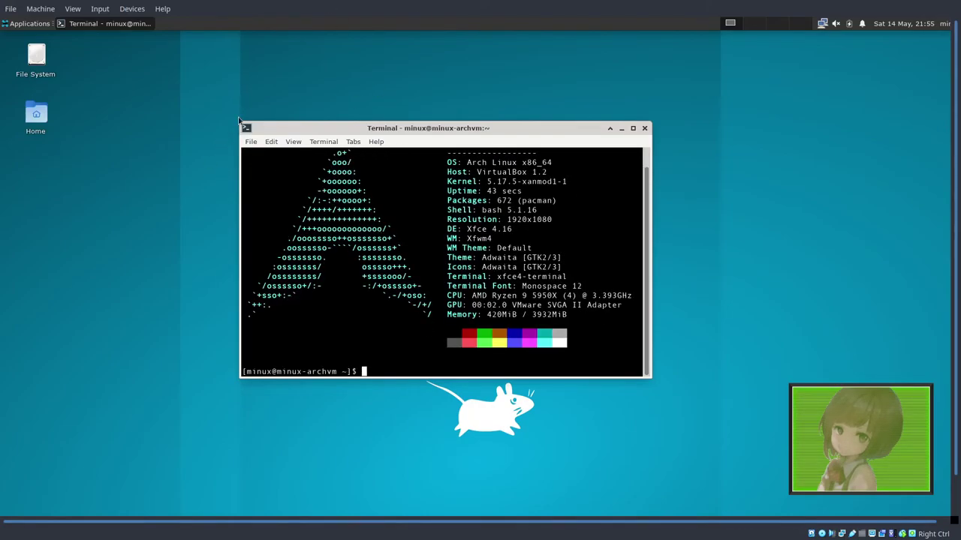
drag(240, 123, 161, 49)
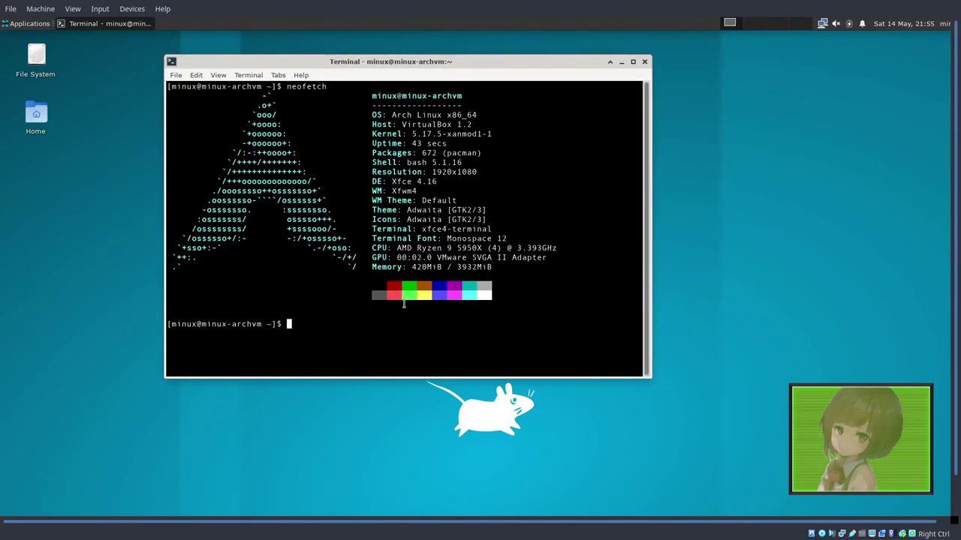